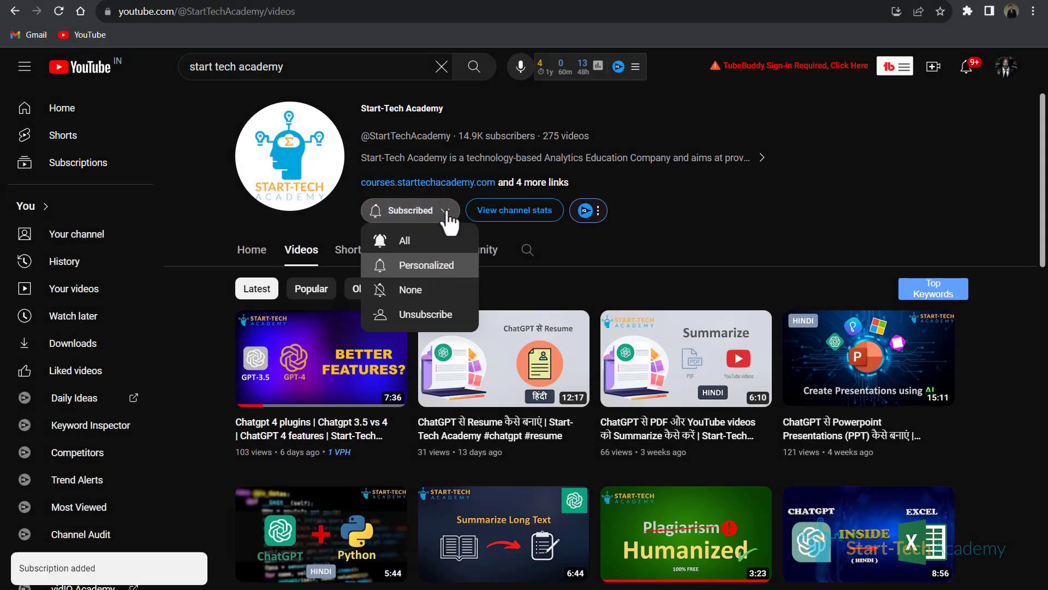
Set the Start-Tech Academy channel's notifications to All, then scroll down the page
left_click(433, 243)
scroll(631, 249, "down", 8)
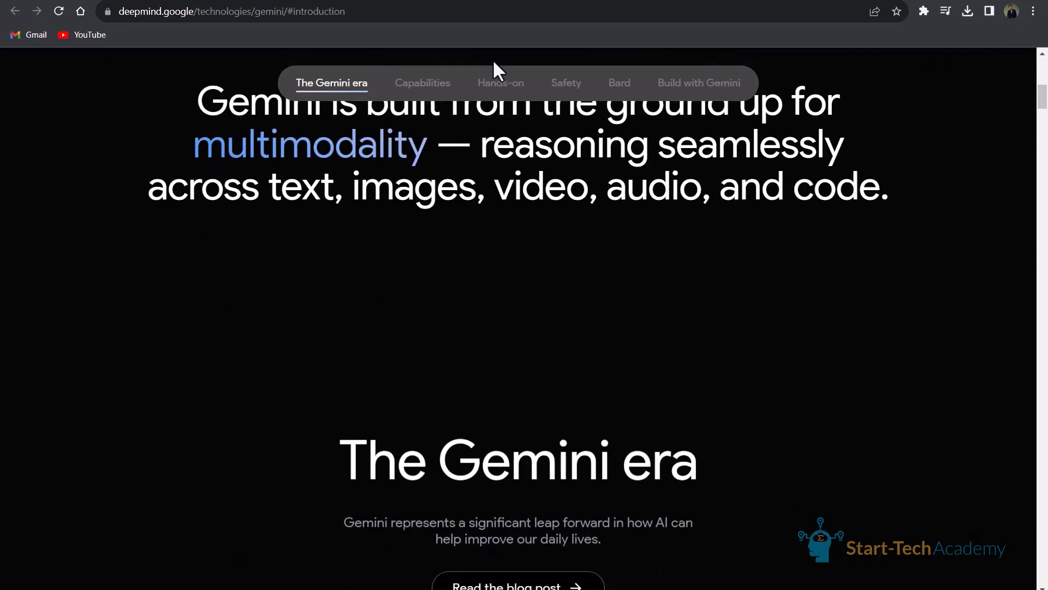
Scroll the Gemini page past Capabilities and Hands-on to 'Building and deploying Gemini responsibly'
scroll(494, 62, "down", 15)
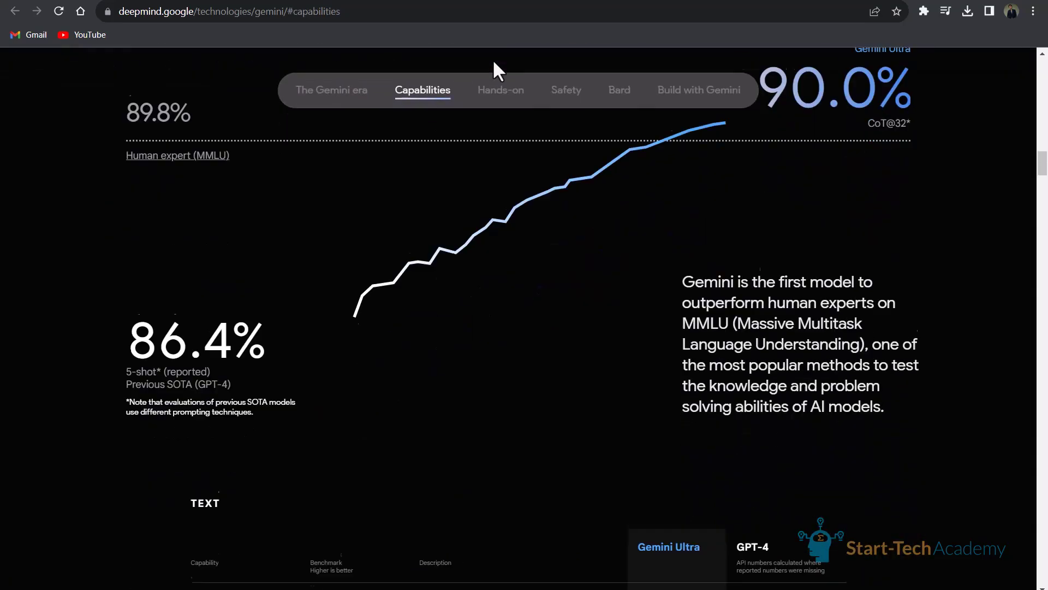
scroll(493, 61, "down", 8)
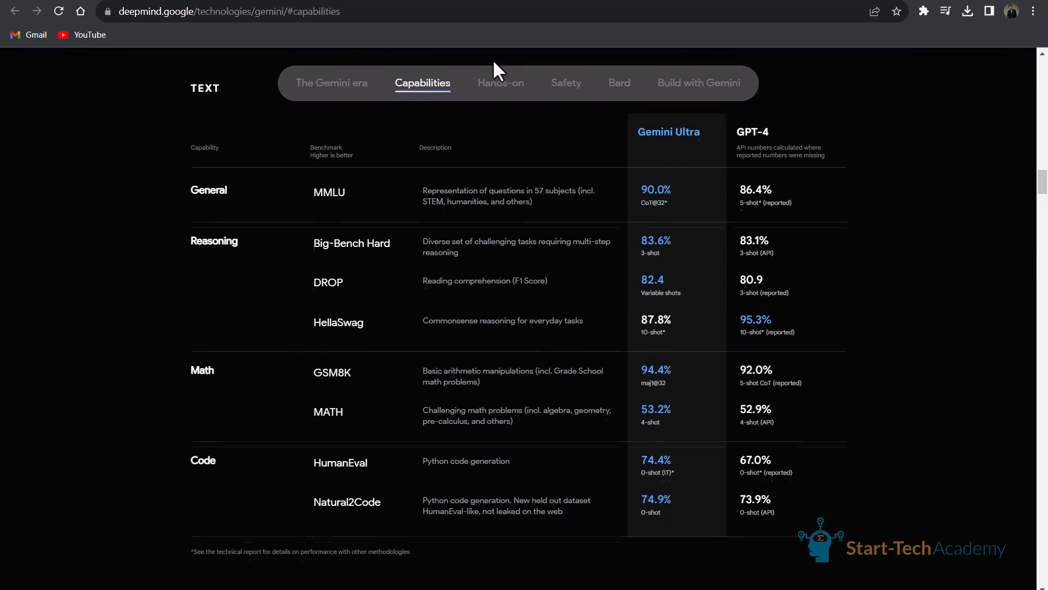
scroll(492, 59, "down", 20)
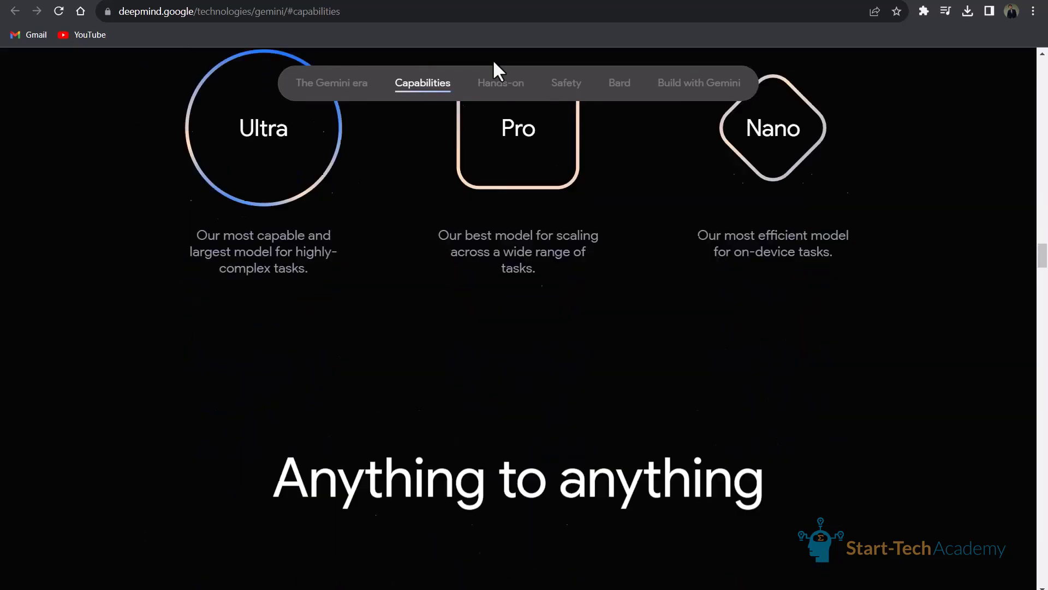
scroll(493, 59, "down", 20)
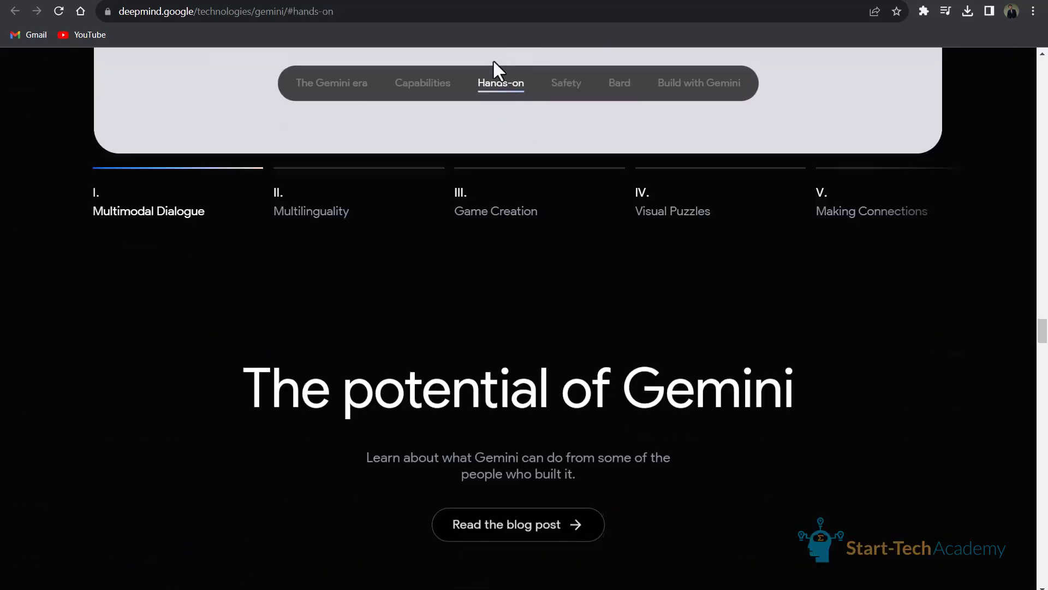
scroll(493, 59, "down", 15)
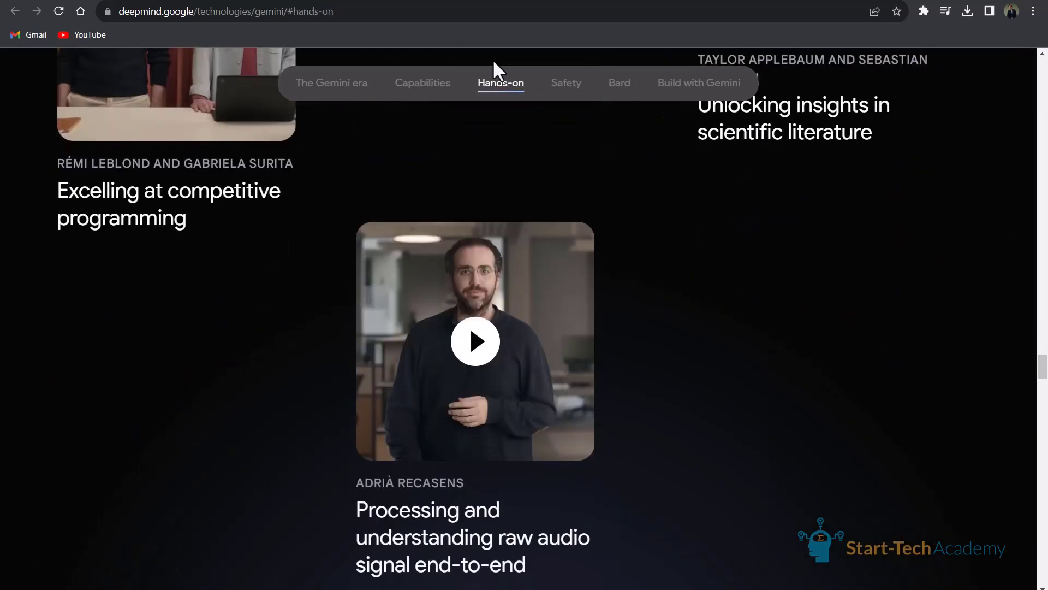
scroll(492, 59, "down", 20)
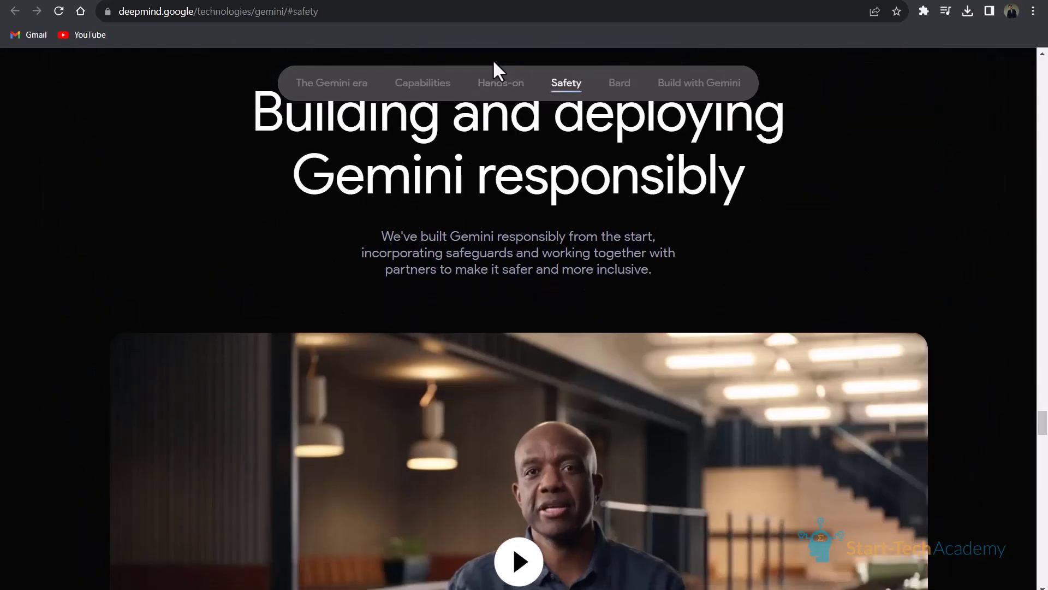
scroll(492, 59, "down", 20)
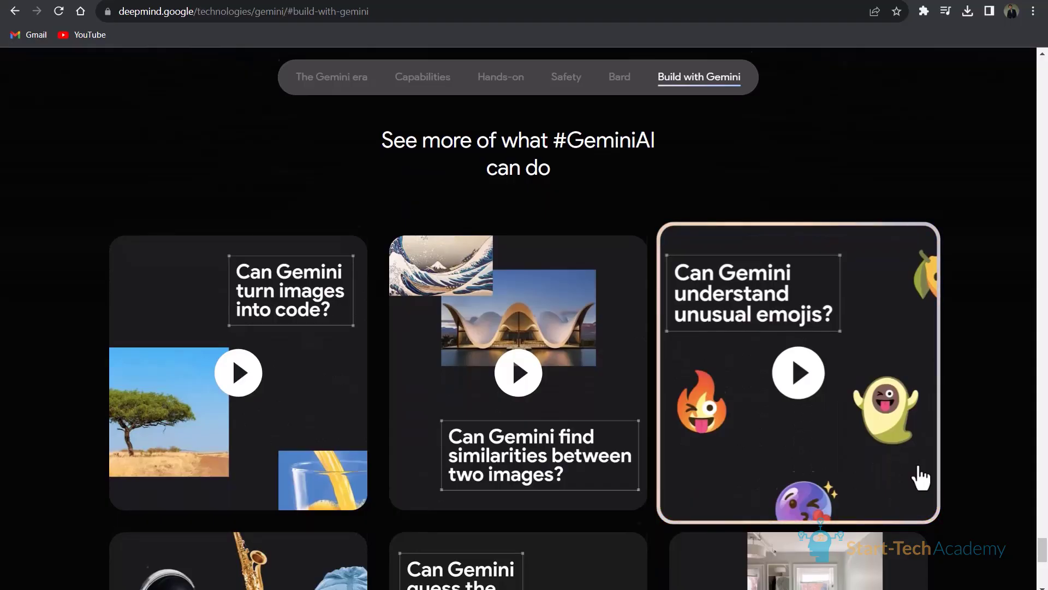
Search for deepmind.google in a new tab and open the DeepMind site from the results
scroll(921, 478, "down", 3)
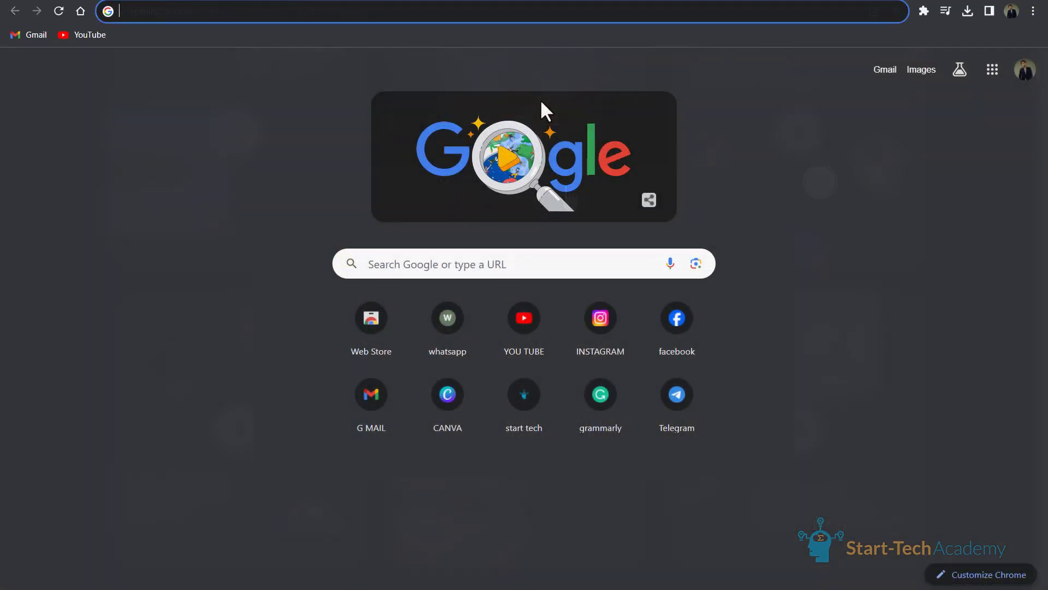
type("deepmind.")
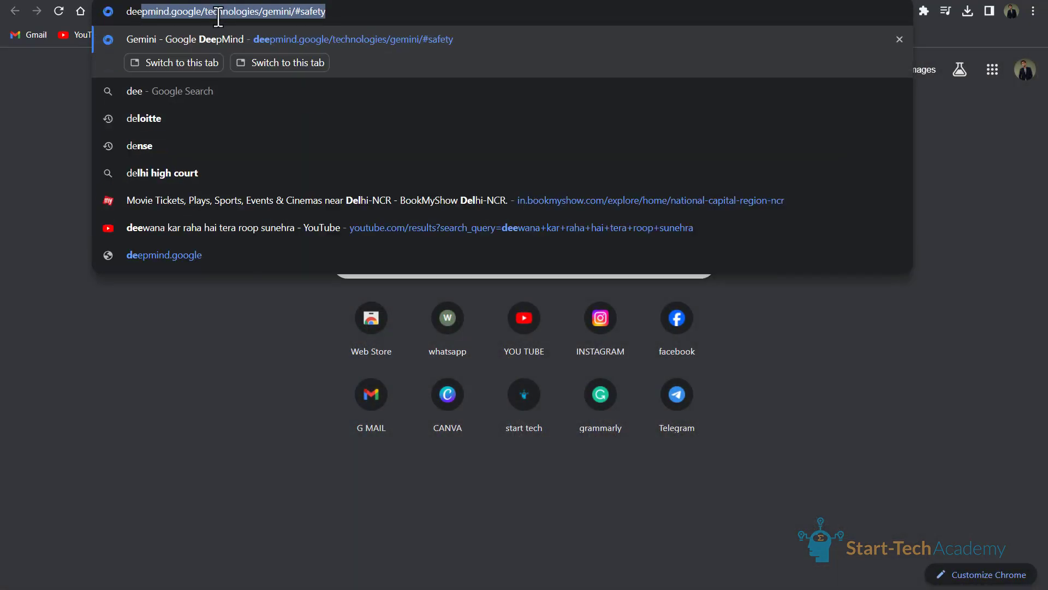
type("google")
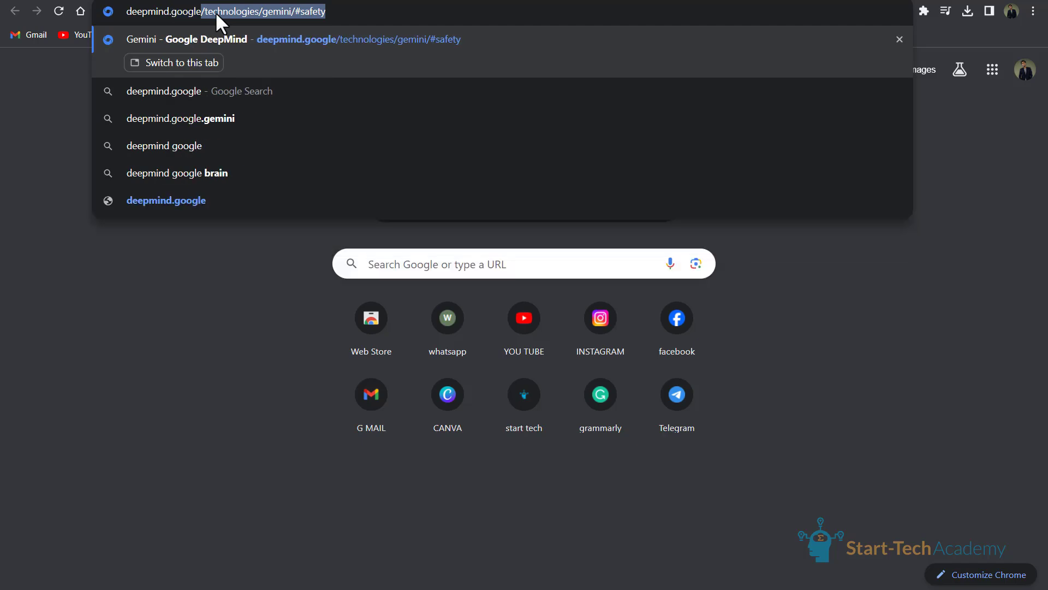
key("Return")
left_click(241, 203)
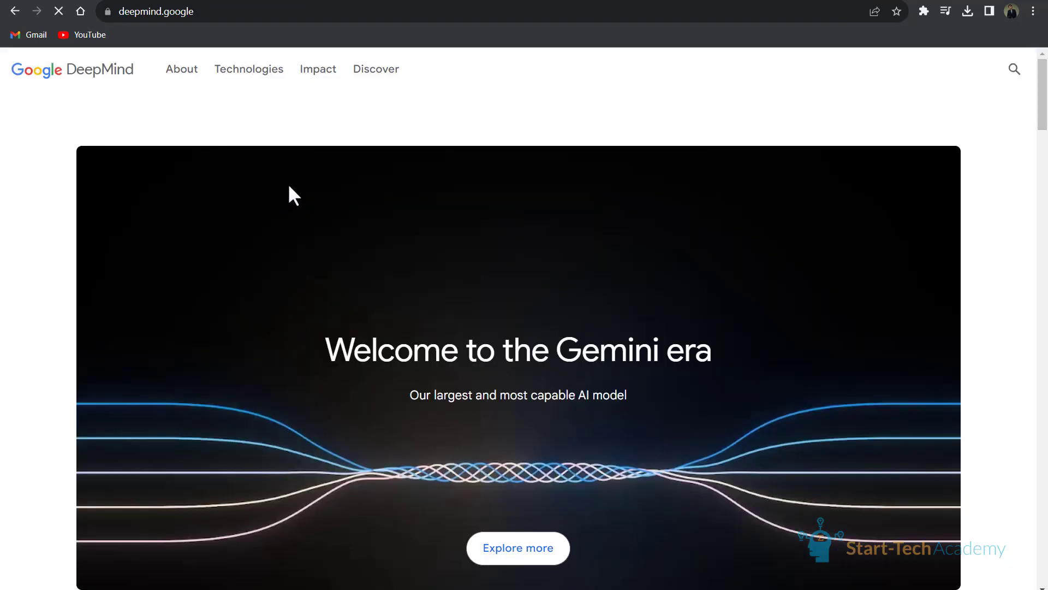
Go to the Gemini page via Explore more and scroll to the Ultra, Pro and Nano sizes
left_click(500, 551)
scroll(610, 460, "down", 20)
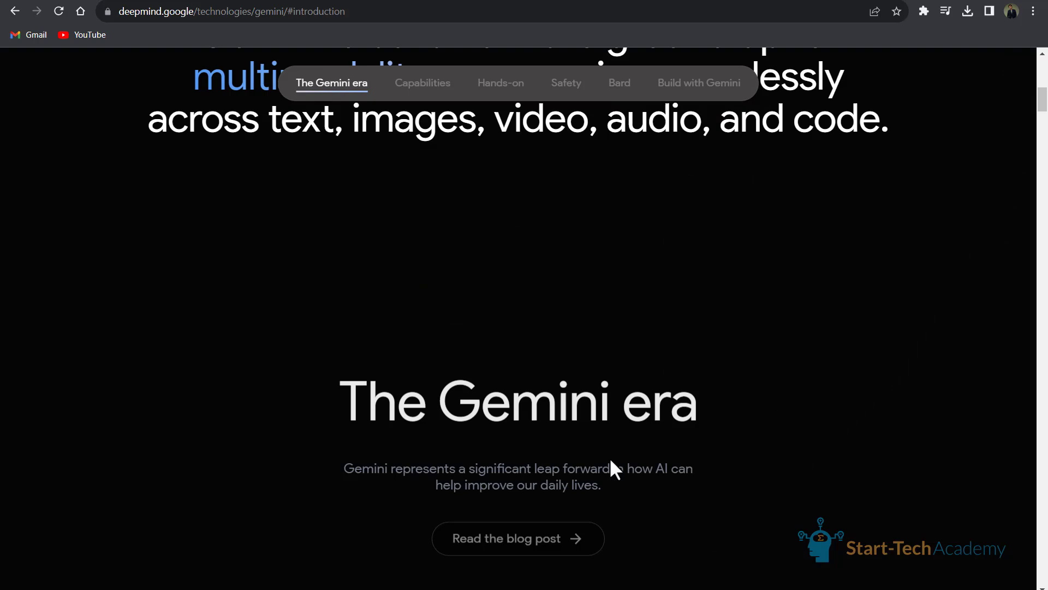
scroll(609, 457, "down", 10)
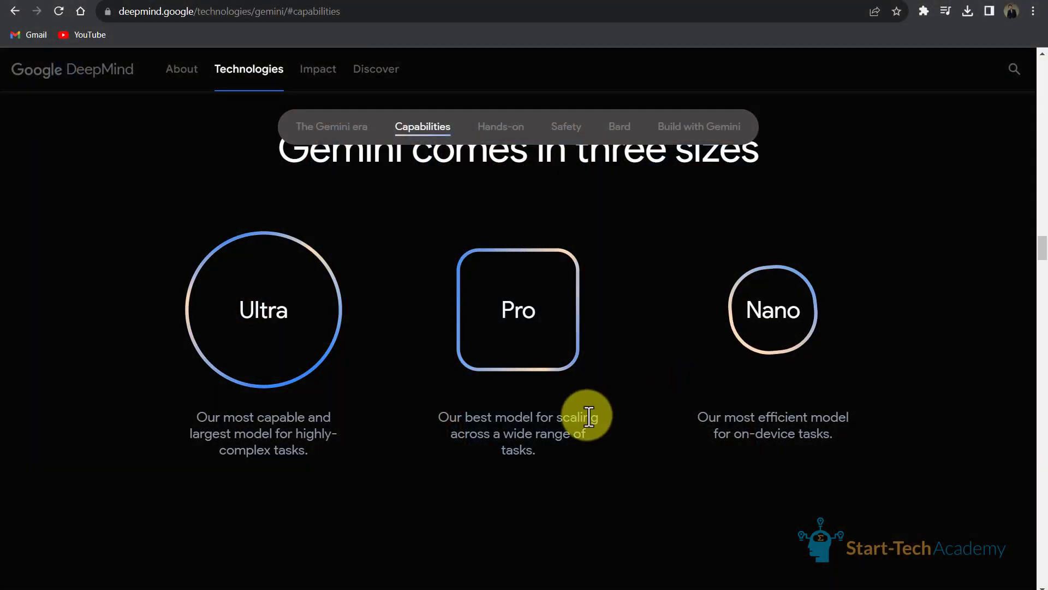
Scroll to 'Bringing Gemini Pro to Bard' and follow its bard.google.com link
scroll(587, 415, "down", 20)
scroll(587, 416, "down", 10)
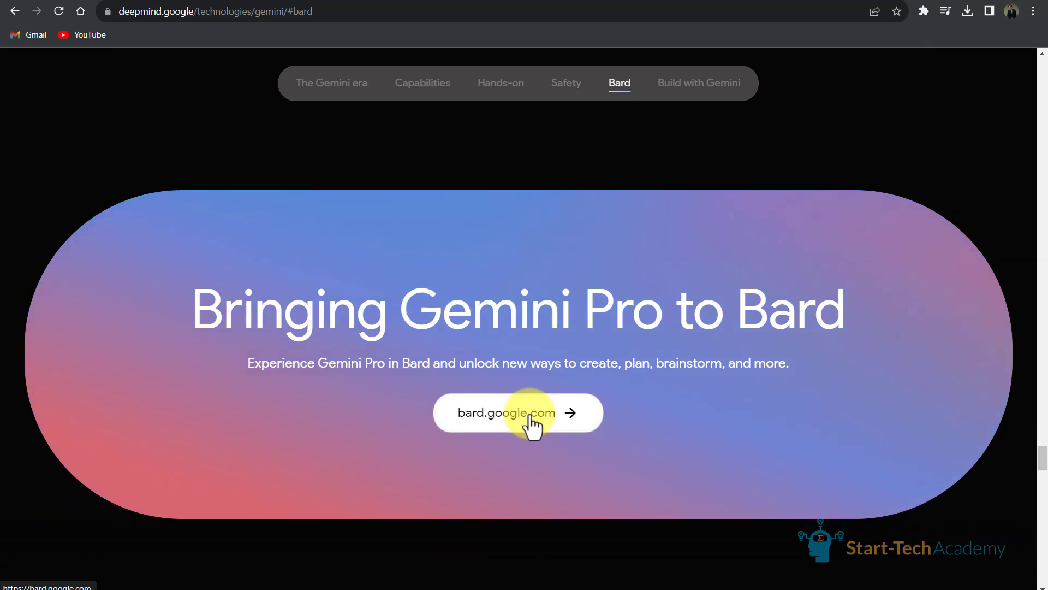
left_click(529, 419)
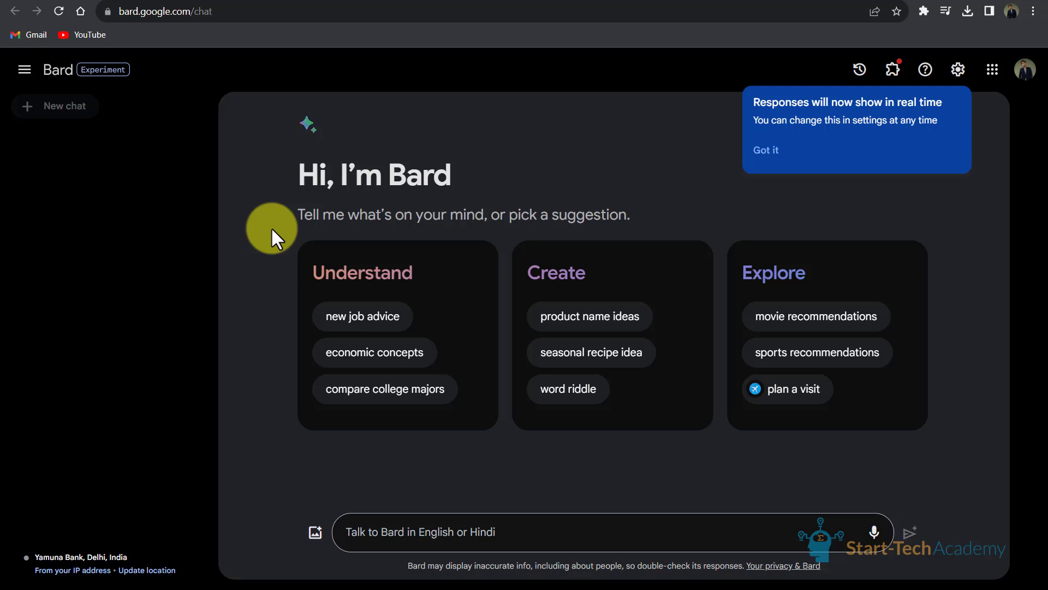
Ask Bard 'what is Gemini Ai' and scroll through its streamed answer
left_click(392, 529)
type("what is Gemini Ai")
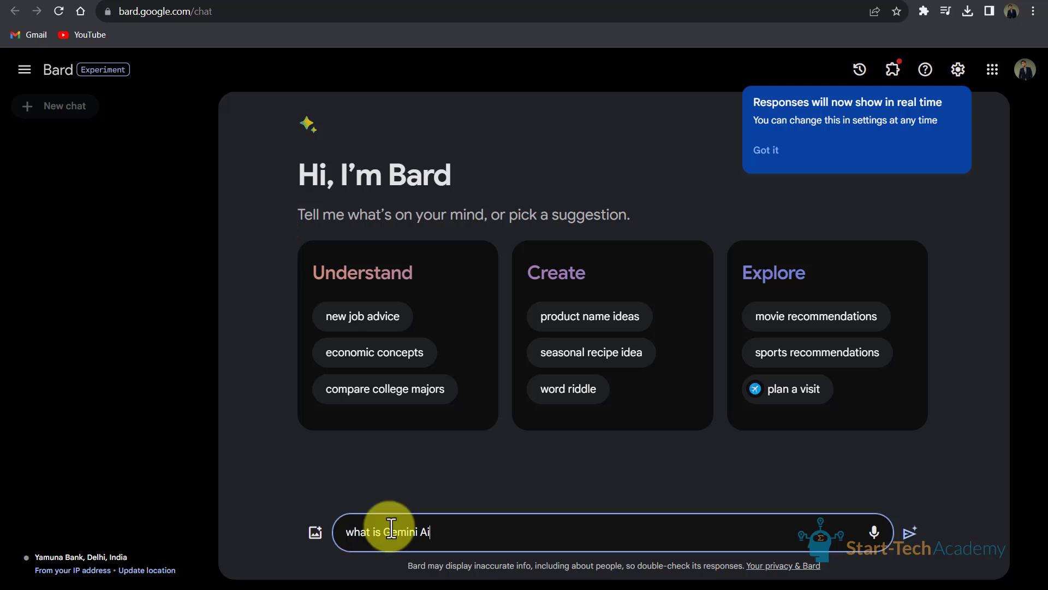
key("Return")
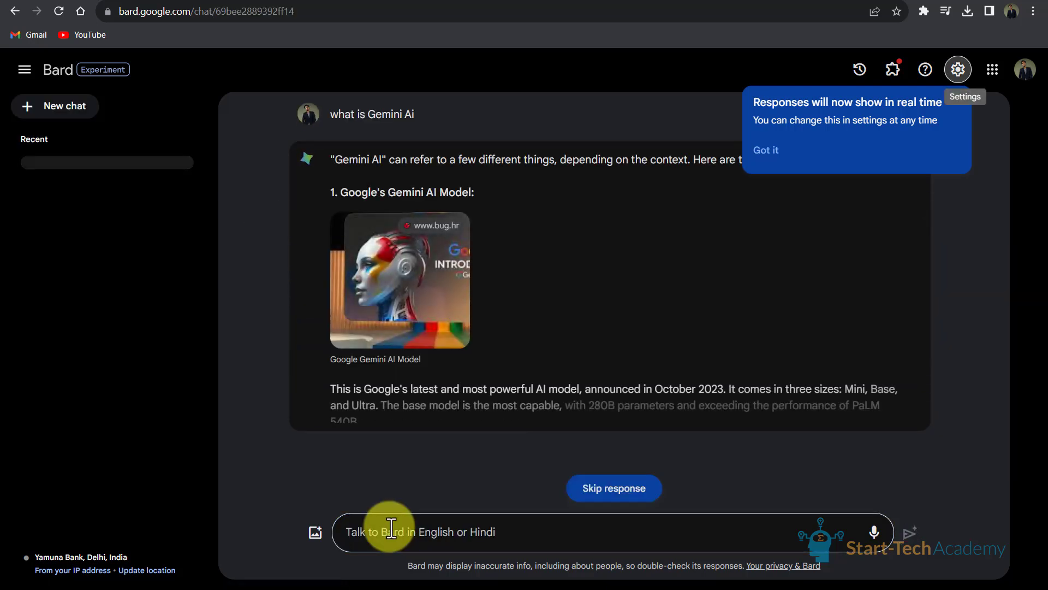
scroll(736, 253, "down", 10)
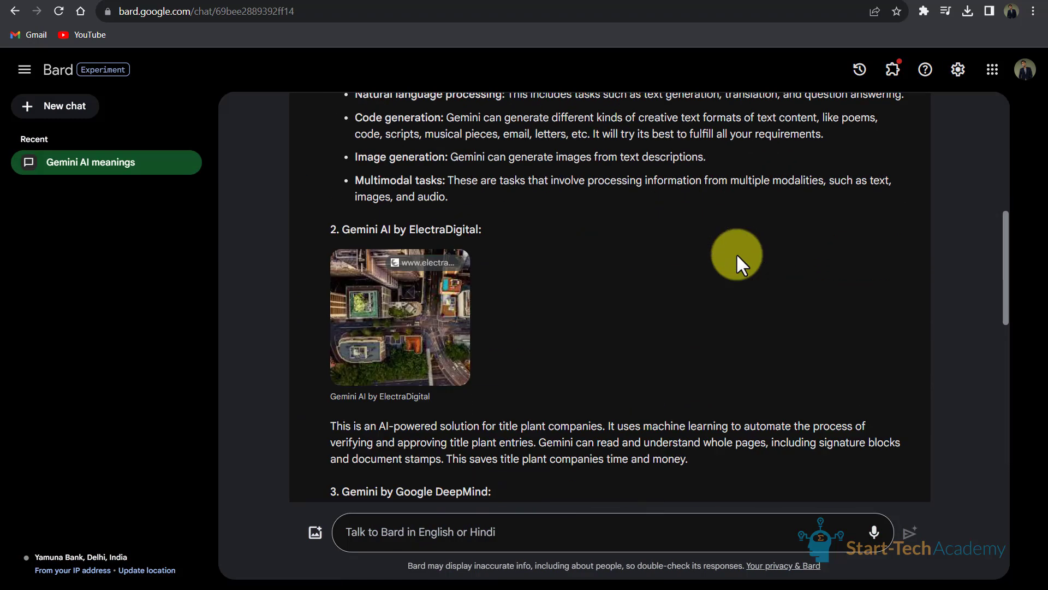
scroll(736, 253, "down", 2)
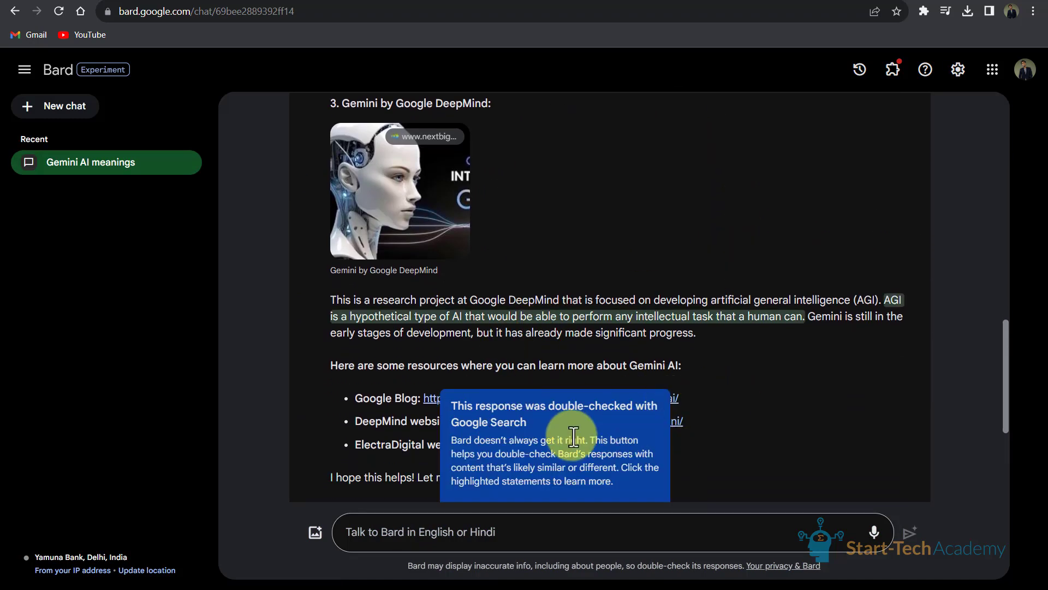
scroll(432, 318, "down", 2)
scroll(700, 352, "down", 1)
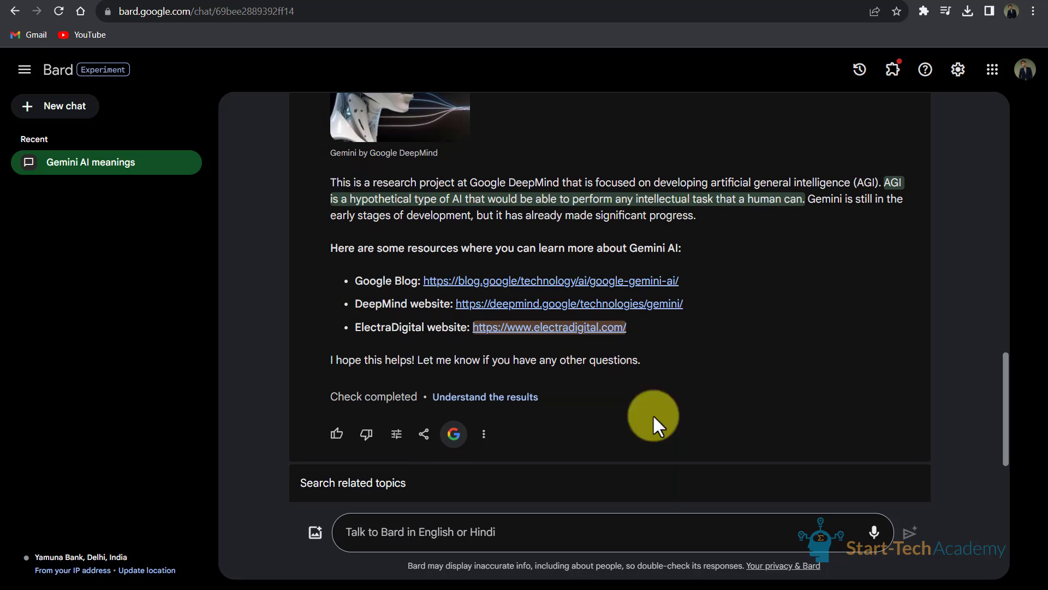
Attach the website screenshot, ask 'What's in the image?', and compare the answer with the website tab
left_click(315, 532)
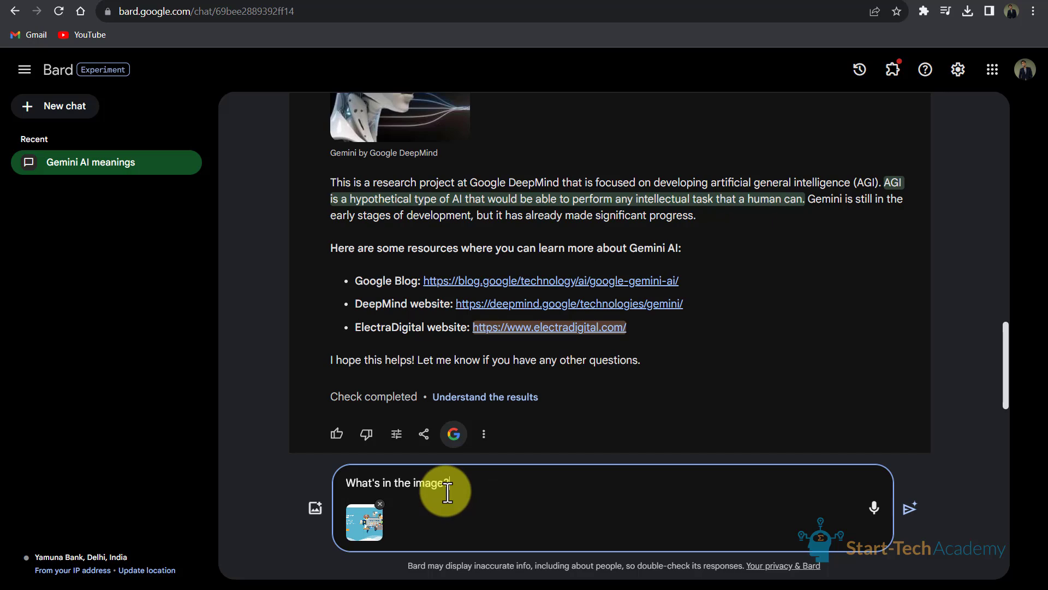
key("Return")
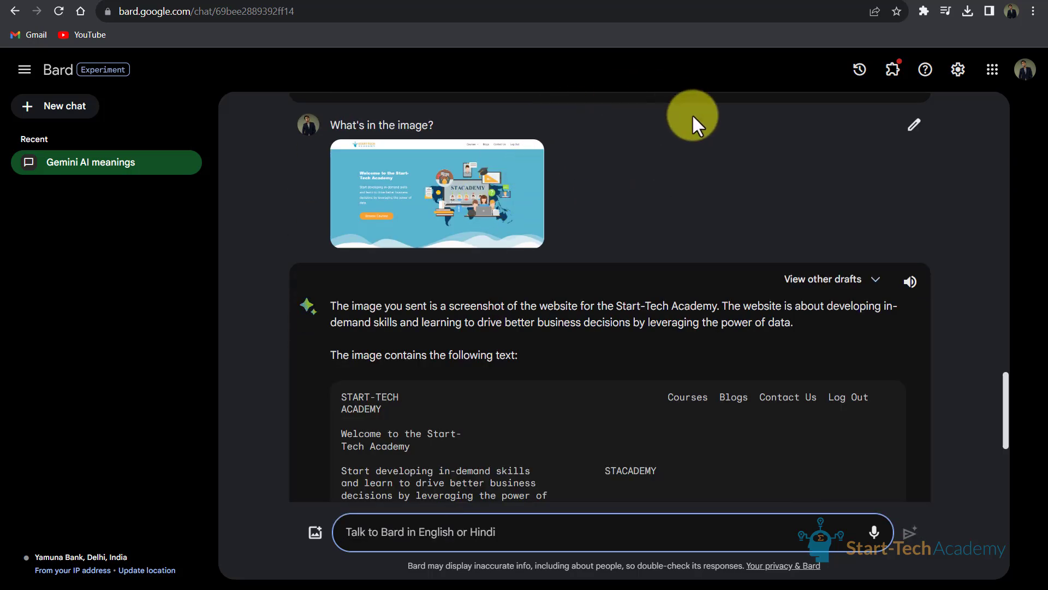
left_click(606, 3)
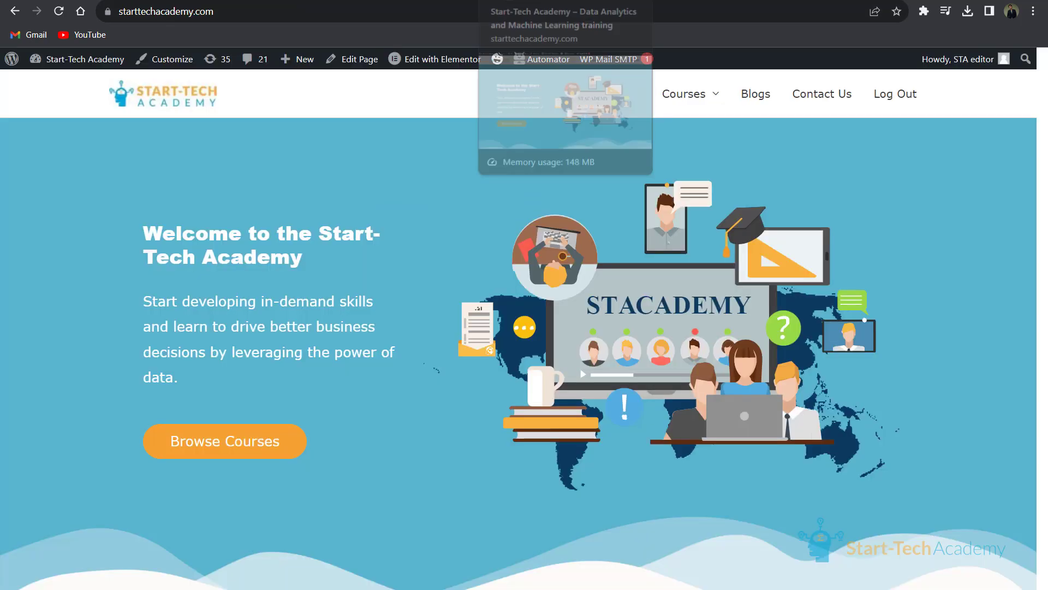
key("ctrl+Tab")
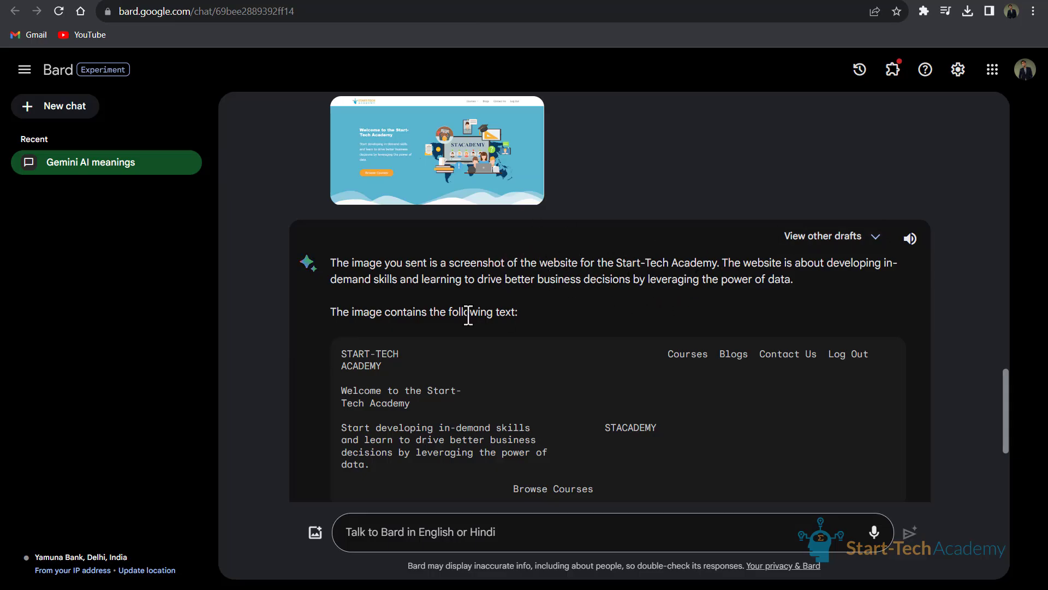
Play Bard's screenshot description aloud with the Listen button and scroll through the answer
left_click(909, 240)
mouse_move(435, 174)
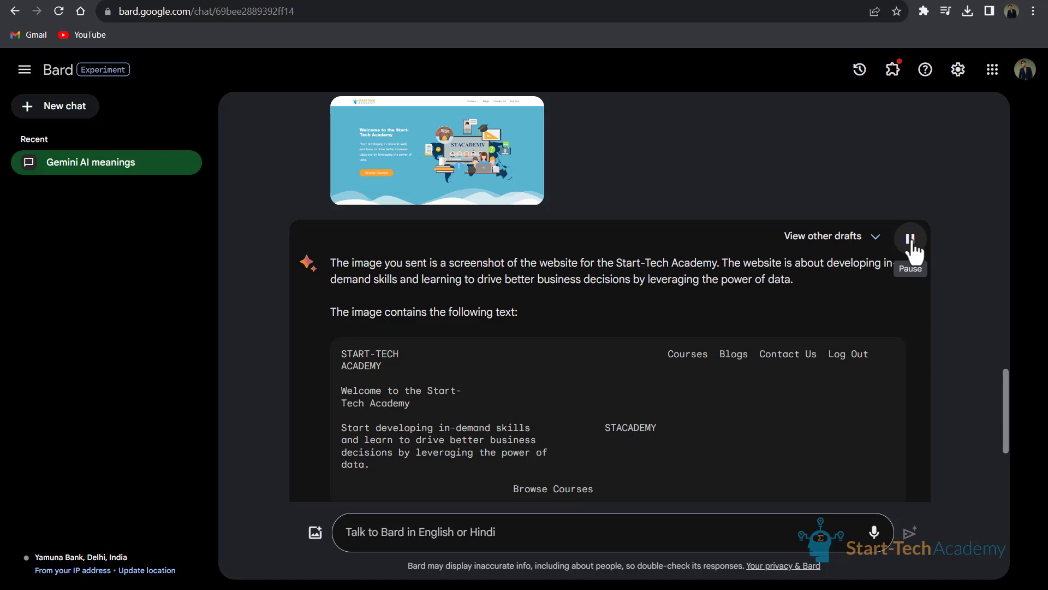
scroll(487, 415, "down", 2)
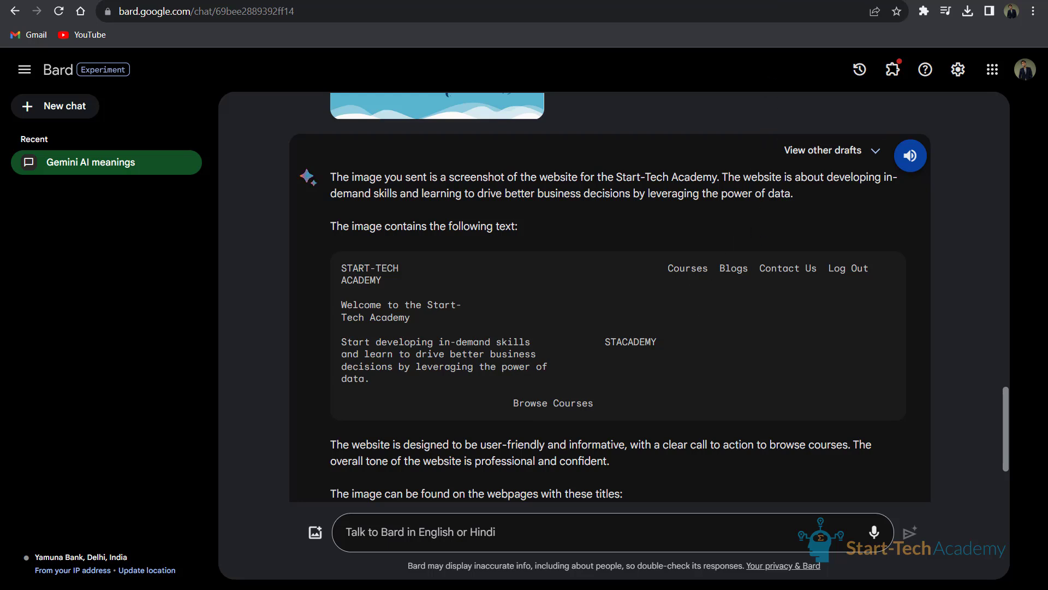
Return to the DeepMind Gemini tab and scroll to the Ultra, Pro and Nano section
left_click(808, 1)
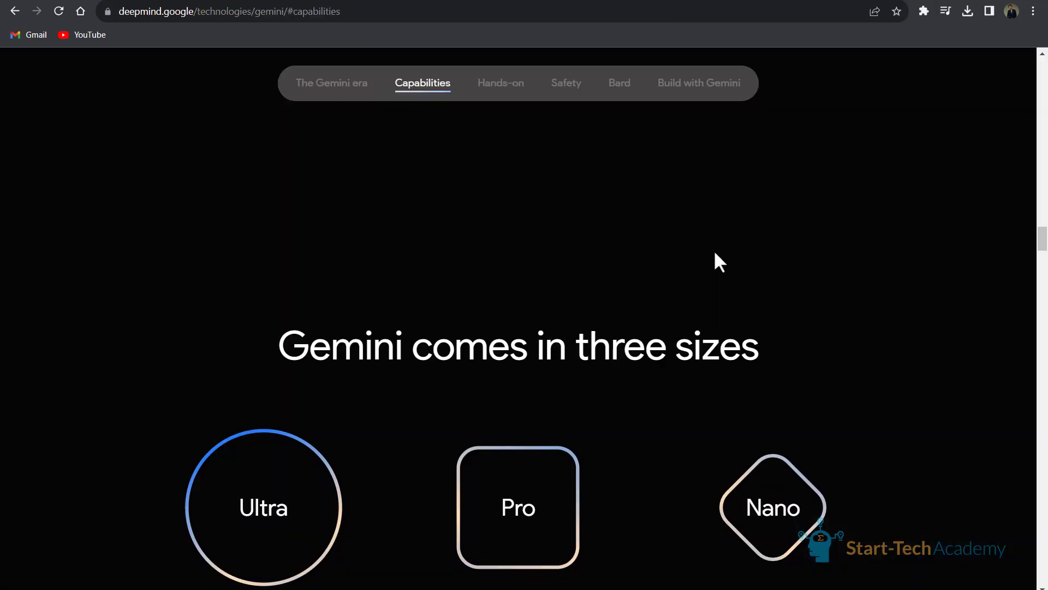
scroll(713, 251, "down", 3)
scroll(713, 250, "down", 3)
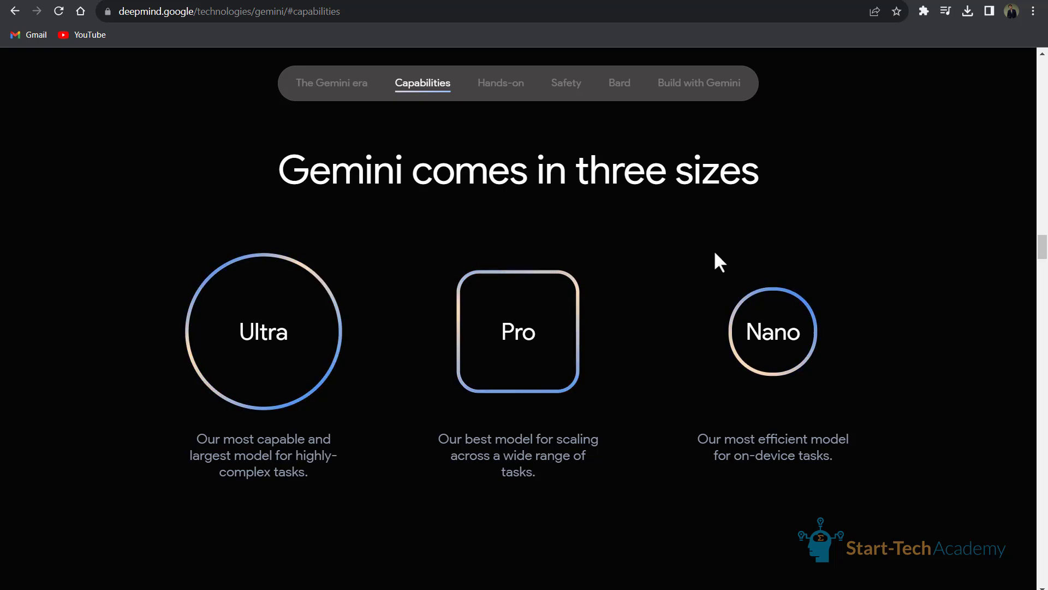
scroll(715, 254, "up", 1)
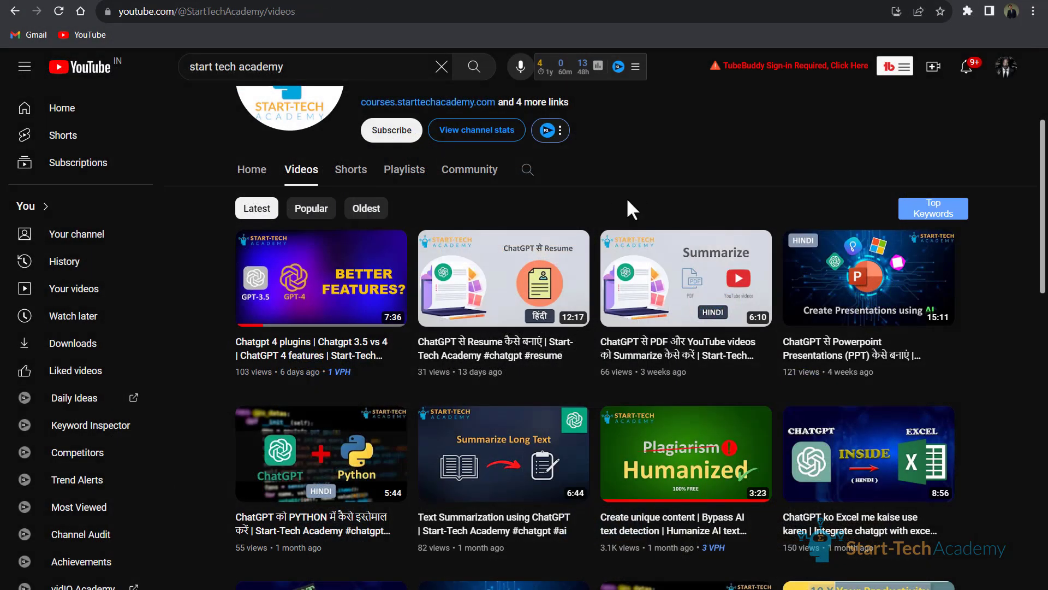
Subscribe to Start-Tech Academy and set its bell notifications to All
scroll(626, 198, "up", 2)
left_click(403, 211)
left_click(429, 212)
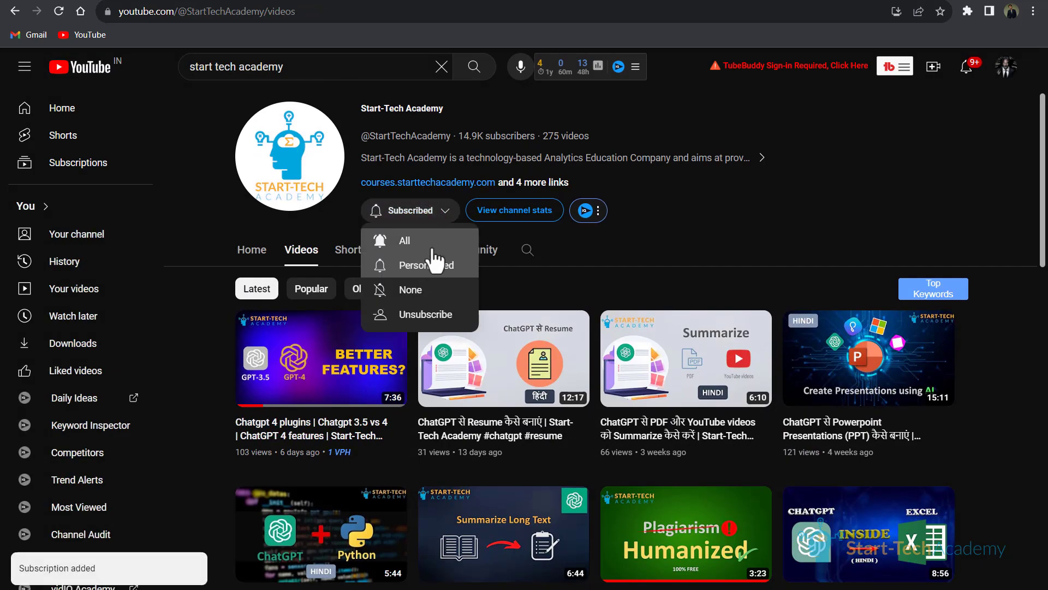
left_click(433, 250)
scroll(628, 247, "down", 8)
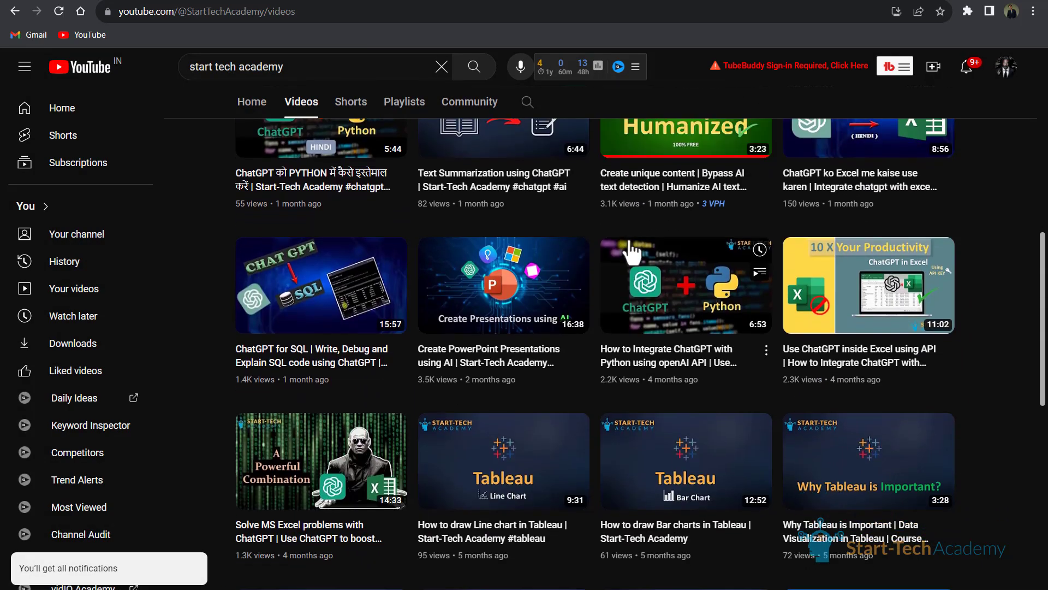
scroll(632, 252, "up", 8)
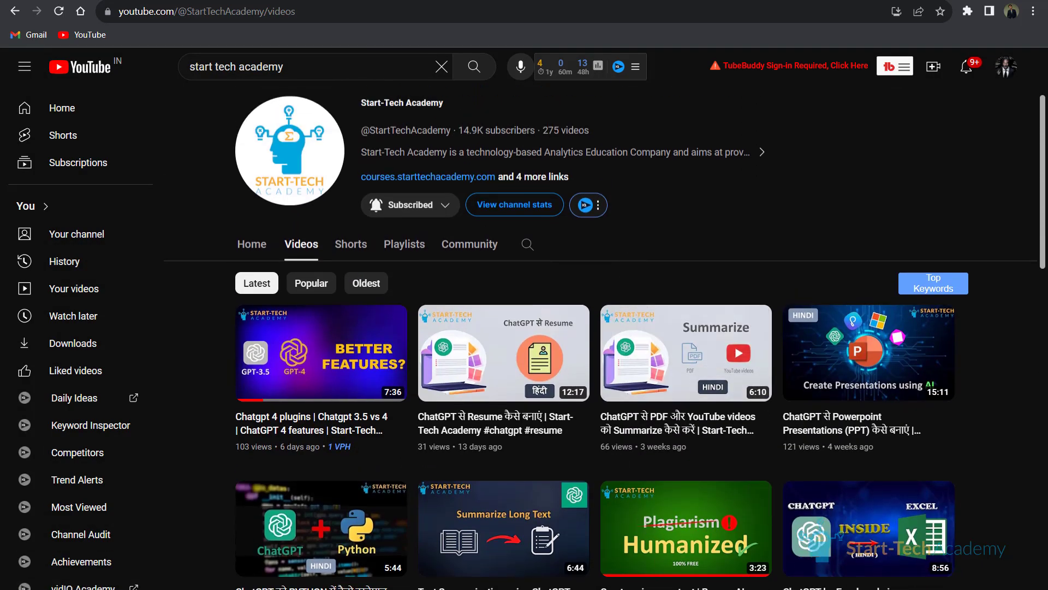